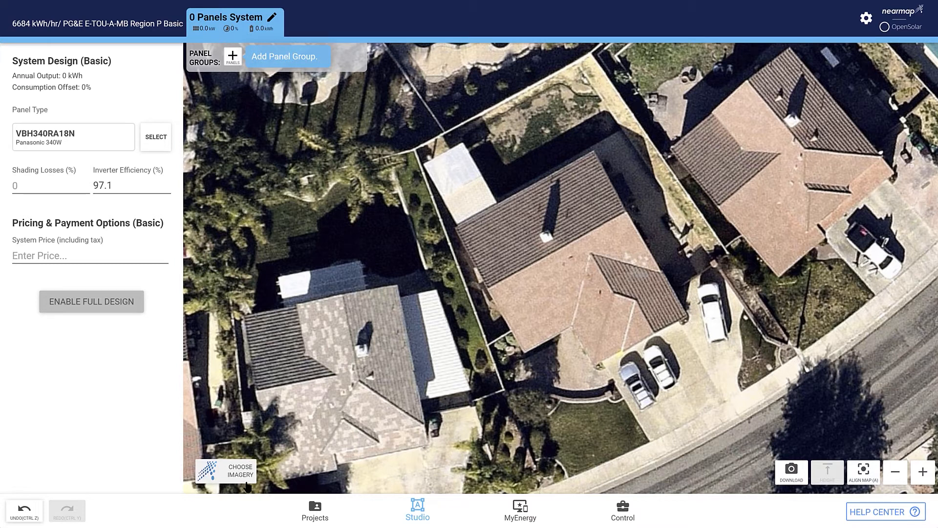
# - Choose Nearmap Vertical as the map type in the imagery settings
pyautogui.click(247, 474)
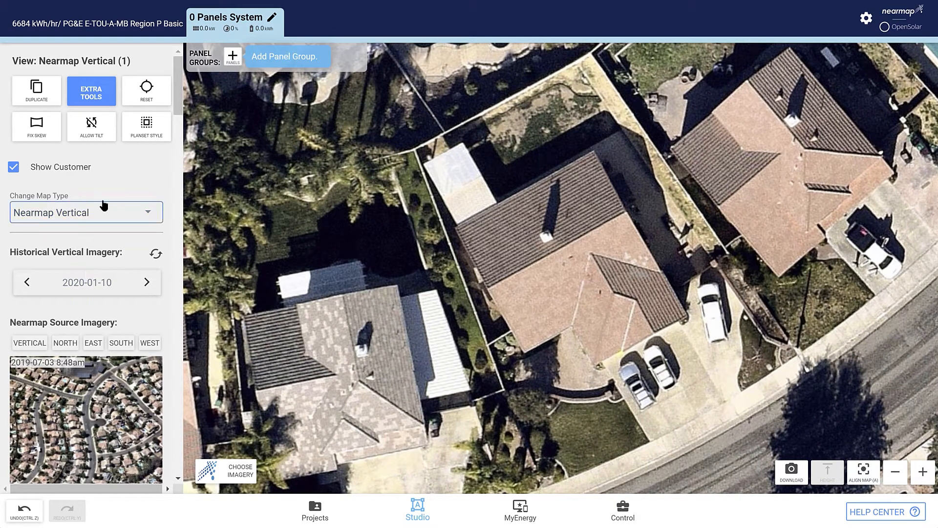
pyautogui.click(115, 211)
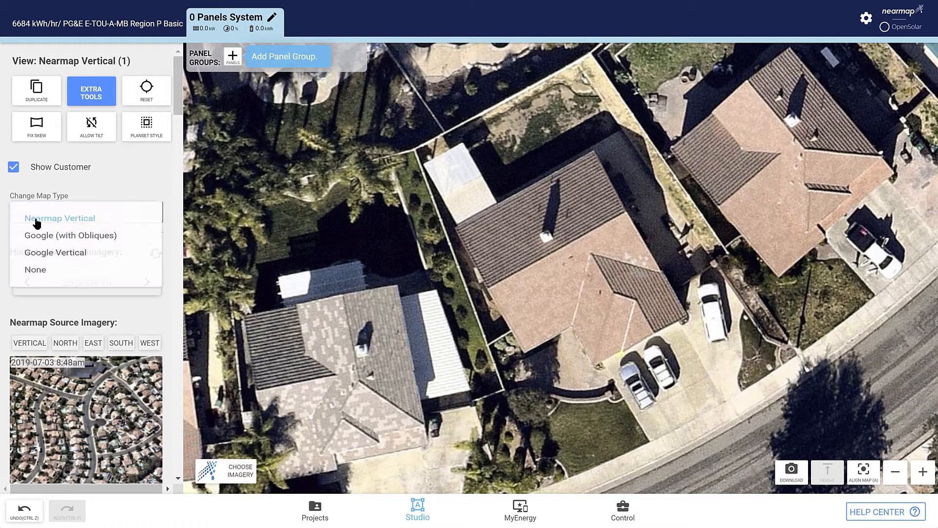
pyautogui.click(66, 224)
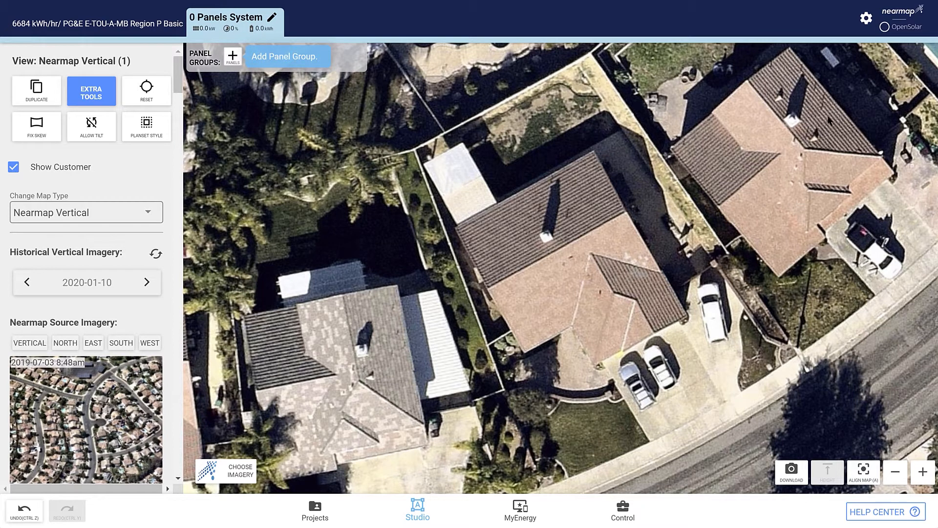
# - Turn off Start in Basic Mode in the Studio Preferences and close the preferences
pyautogui.click(866, 22)
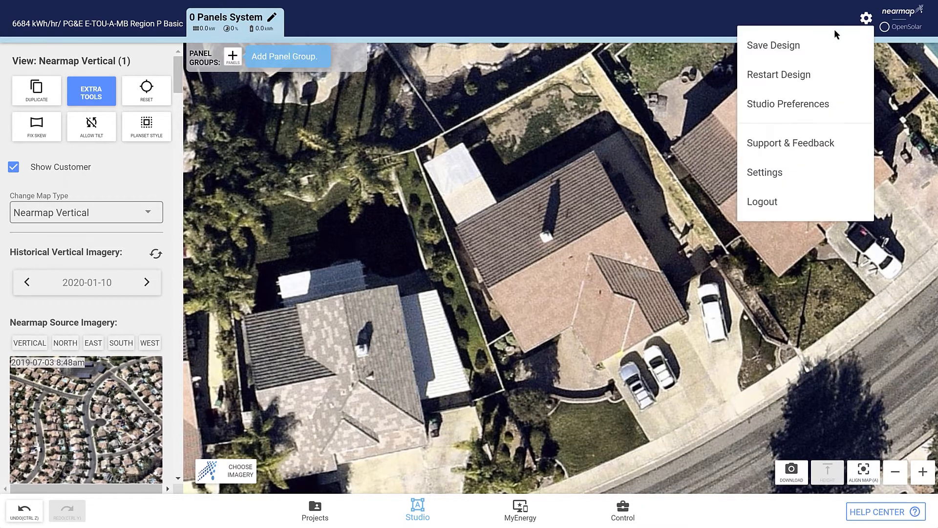
pyautogui.click(804, 105)
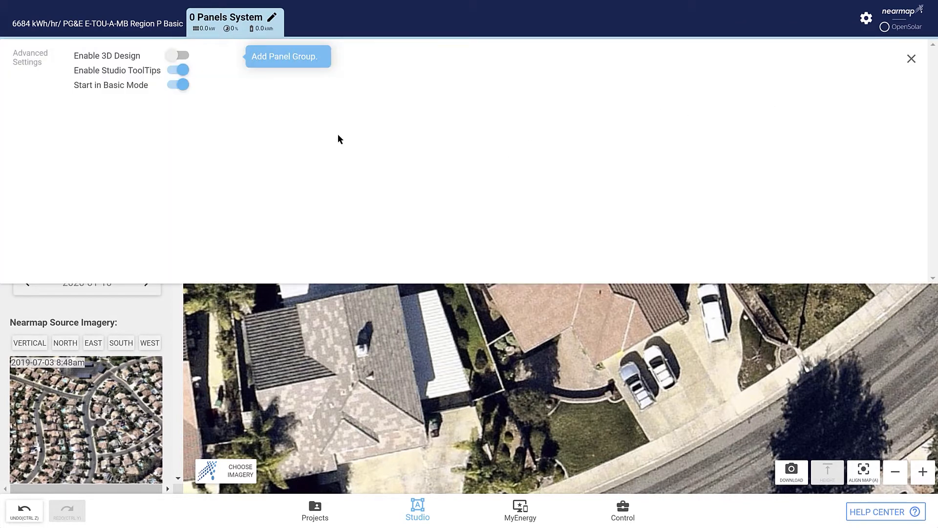
pyautogui.click(181, 86)
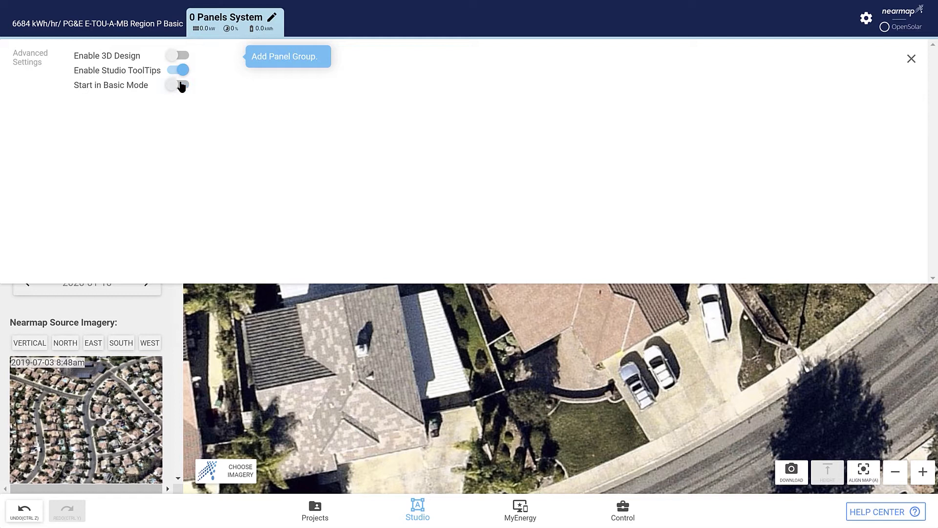
pyautogui.click(911, 59)
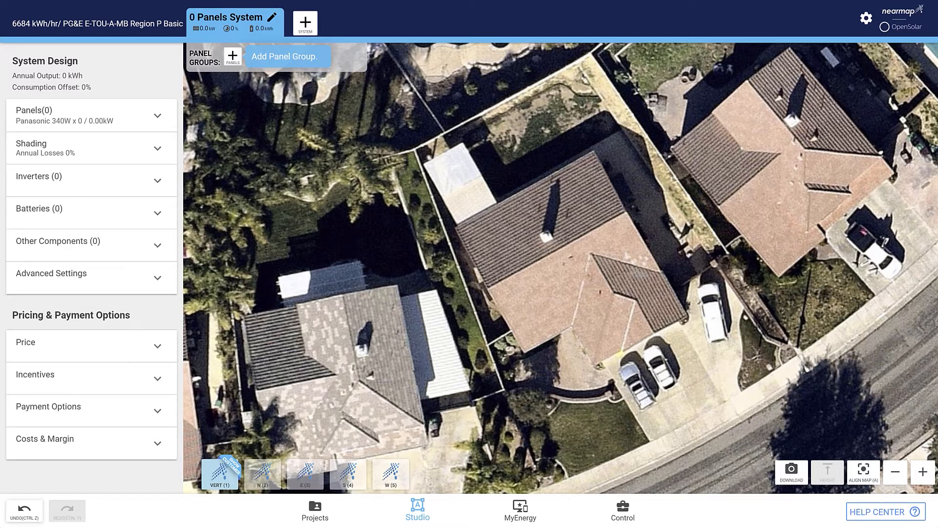
# - Set the historical imagery date of the first vertical view to 2014-09-18
pyautogui.click(221, 477)
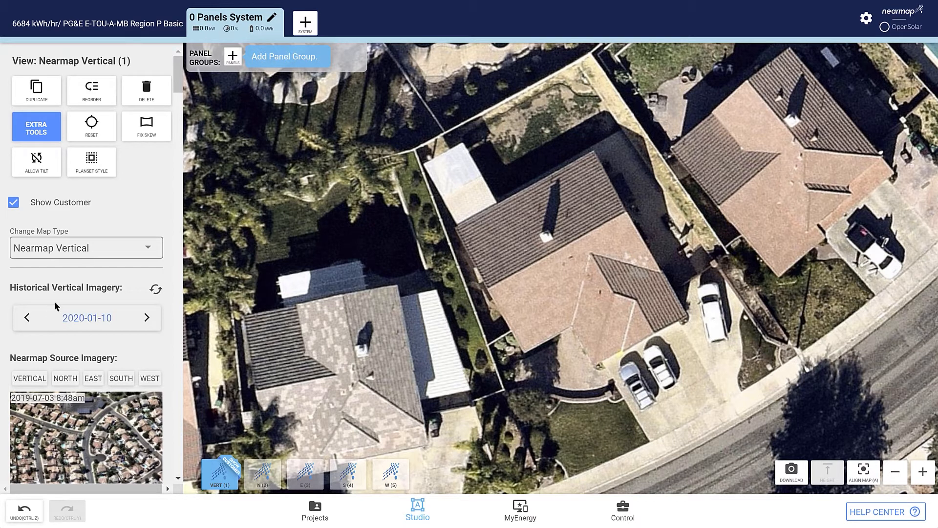
pyautogui.scroll(-3, 56, 308)
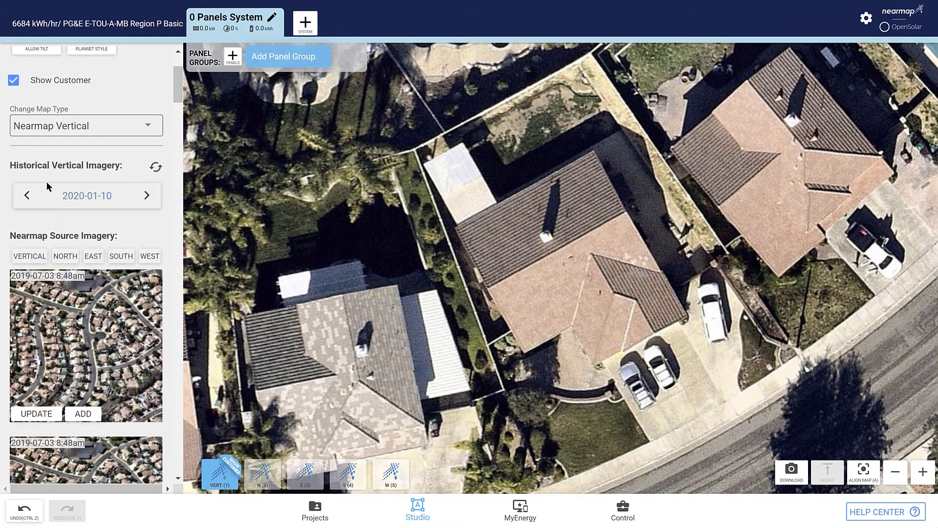
pyautogui.click(87, 198)
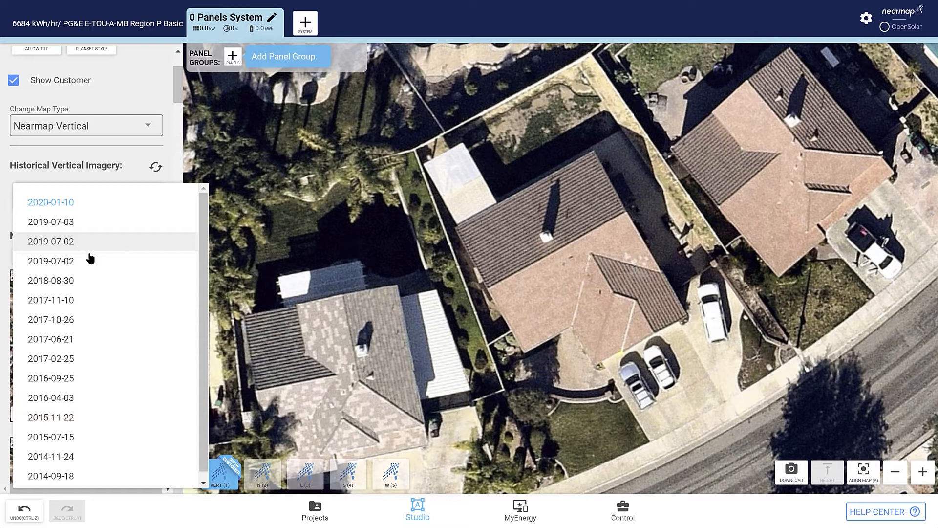
pyautogui.scroll(-1, 63, 482)
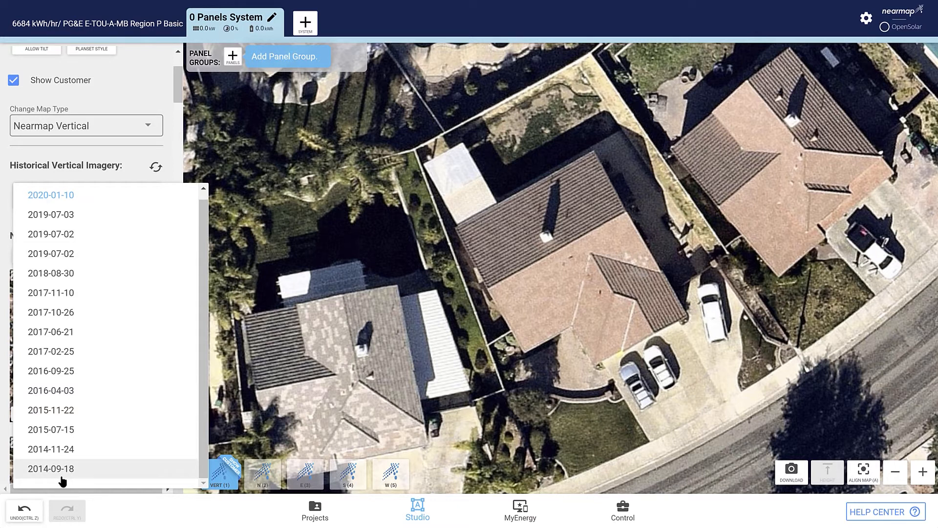
pyautogui.click(65, 473)
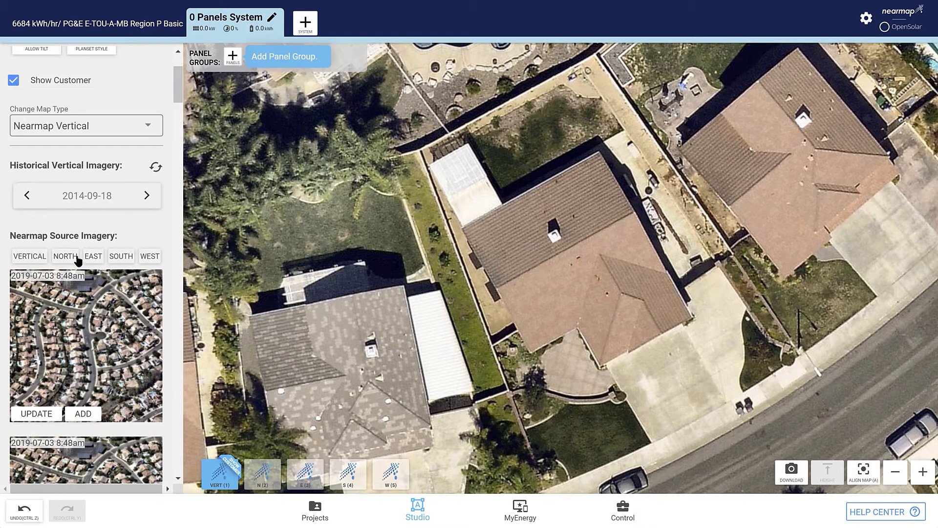
# - Duplicate the vertical view and set the copy's historical imagery date to 2020-01-10
pyautogui.scroll(3, 80, 248)
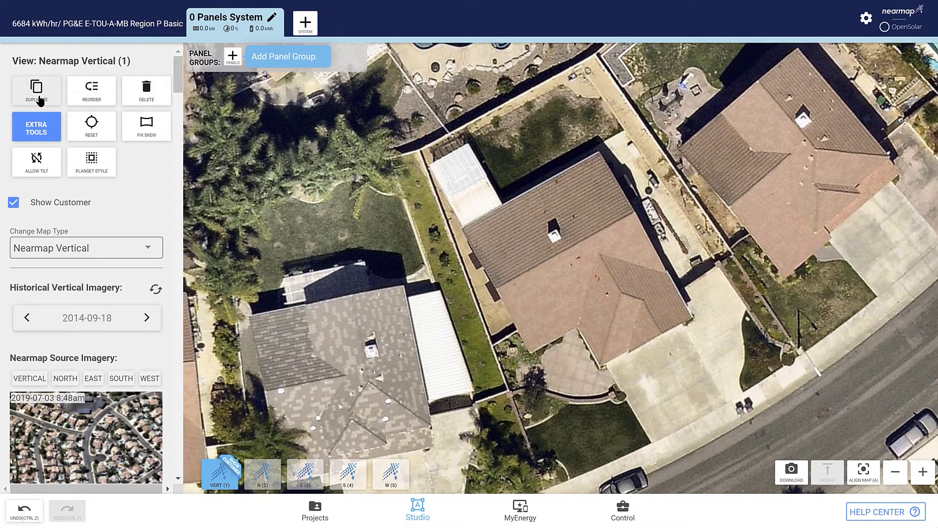
pyautogui.click(40, 98)
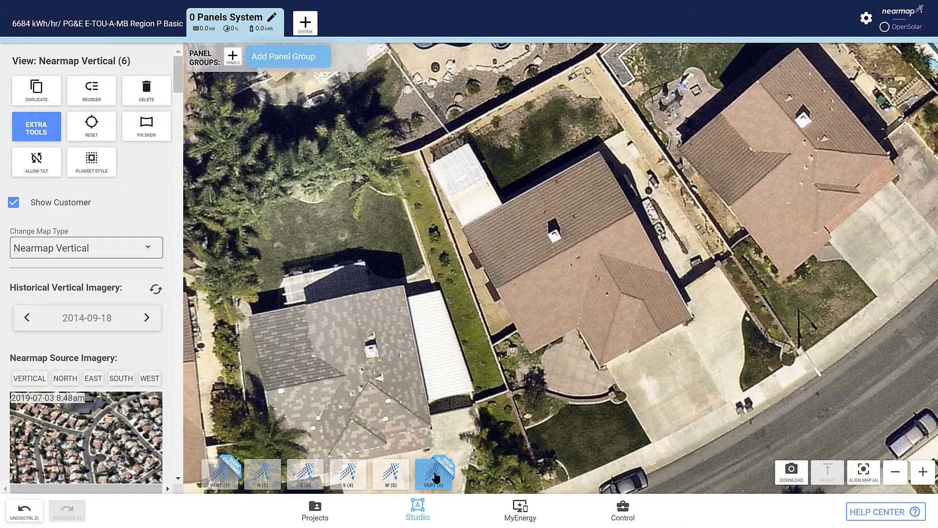
pyautogui.click(82, 323)
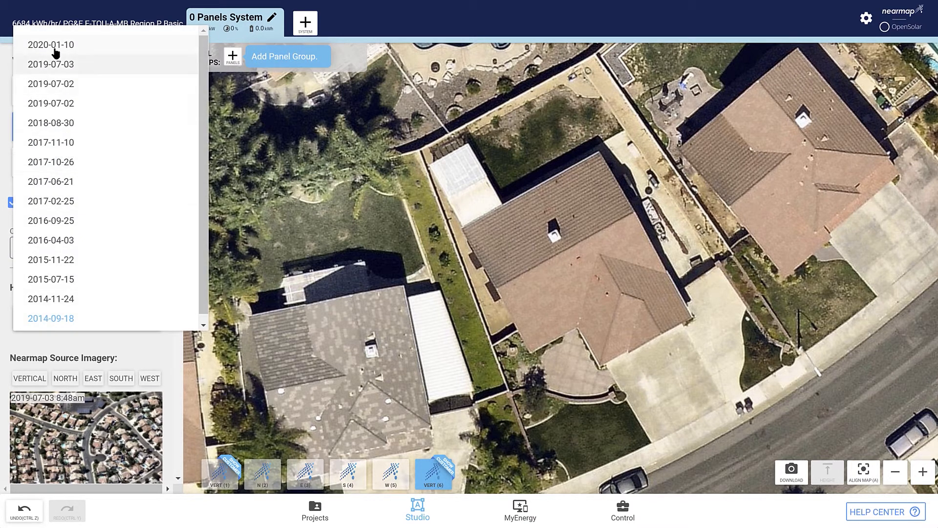
pyautogui.click(54, 48)
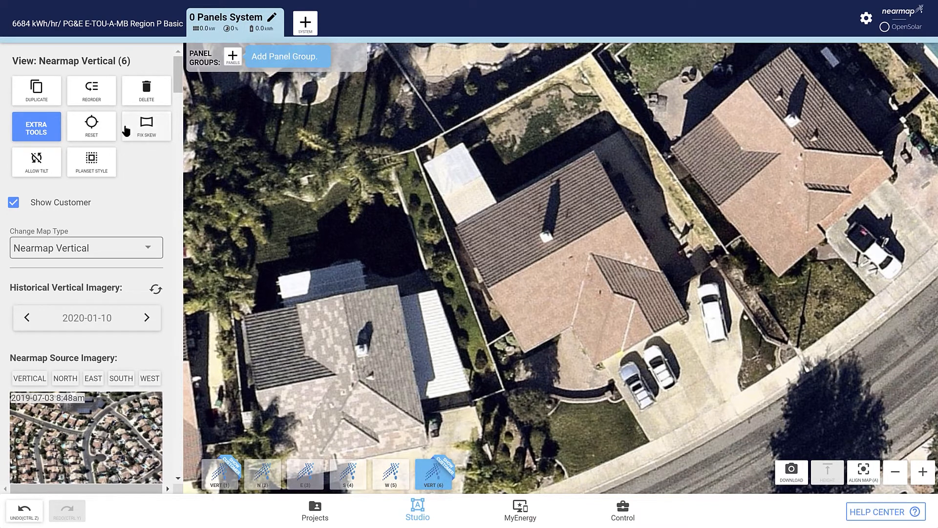
# - Reorder the 2020-01-10 vertical view to first place and compare it with the 2014-09-18 view
pyautogui.click(91, 91)
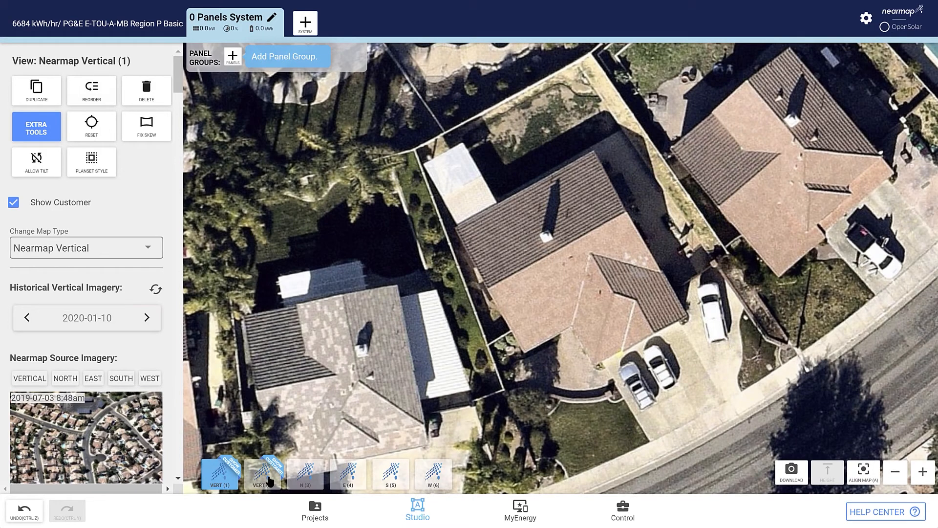
pyautogui.click(270, 481)
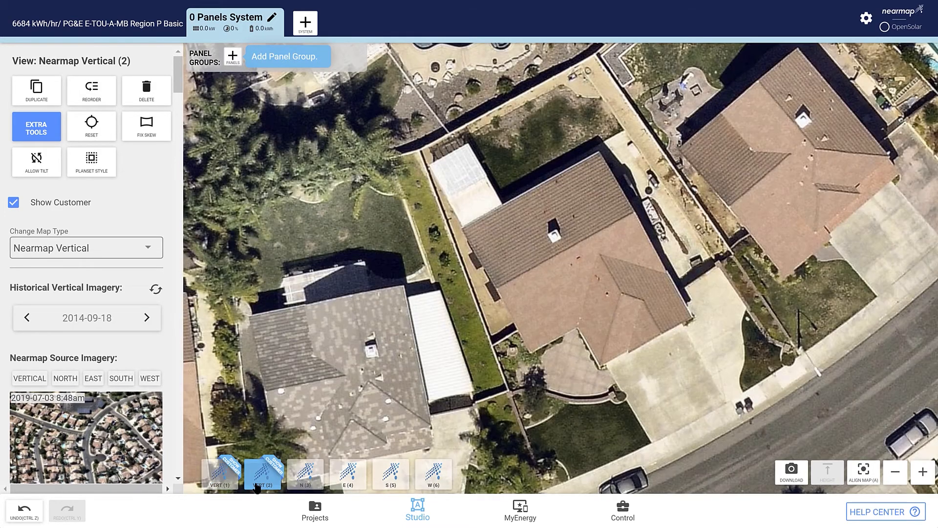
pyautogui.click(216, 486)
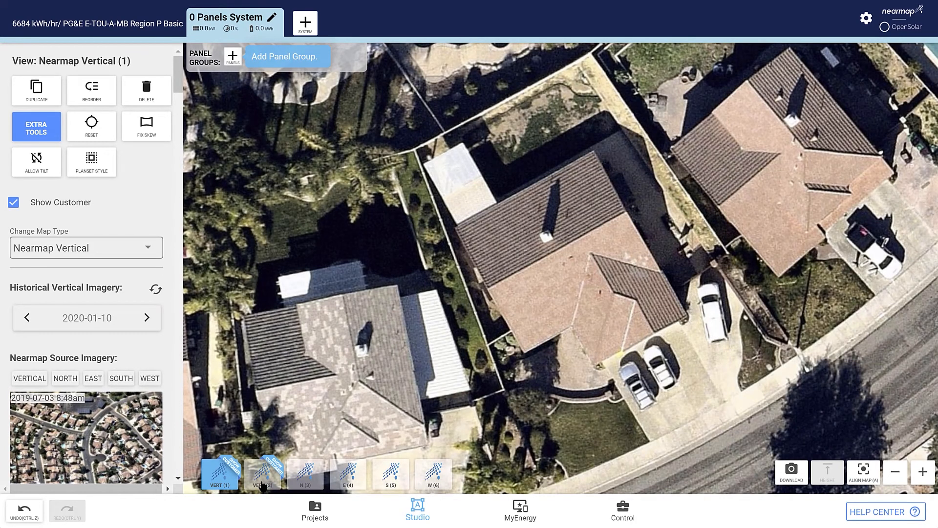
pyautogui.click(261, 483)
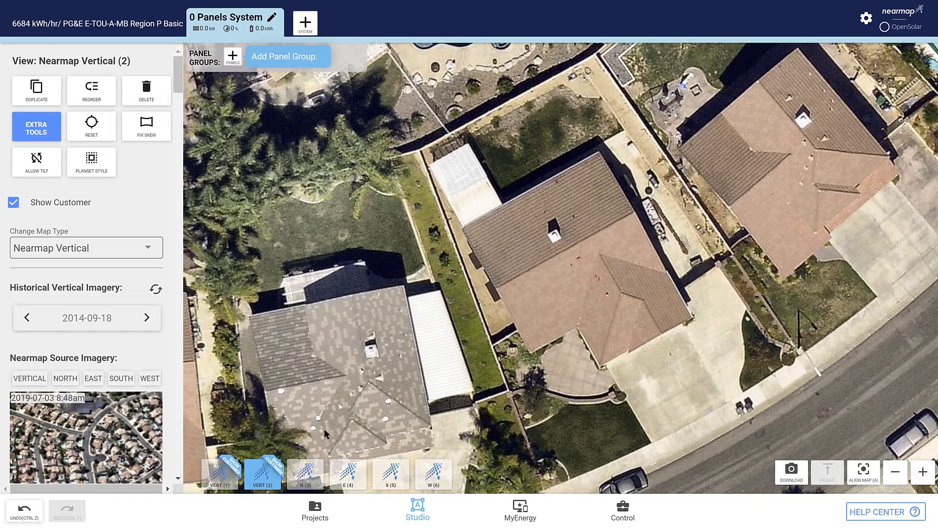
# - Update the north oblique view with the first 2019-07-03 8:48am image from the north source imagery
pyautogui.click(304, 474)
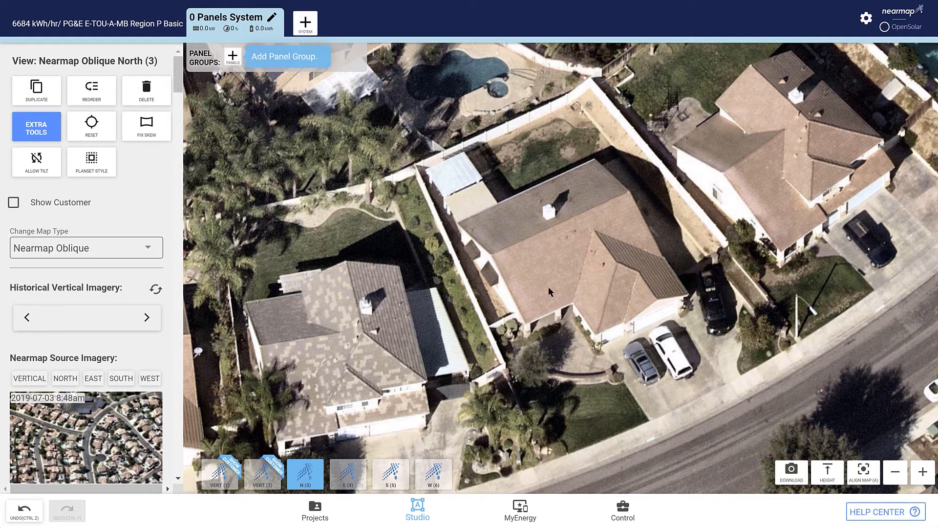
pyautogui.moveTo(546, 245); pyautogui.dragTo(523, 277)
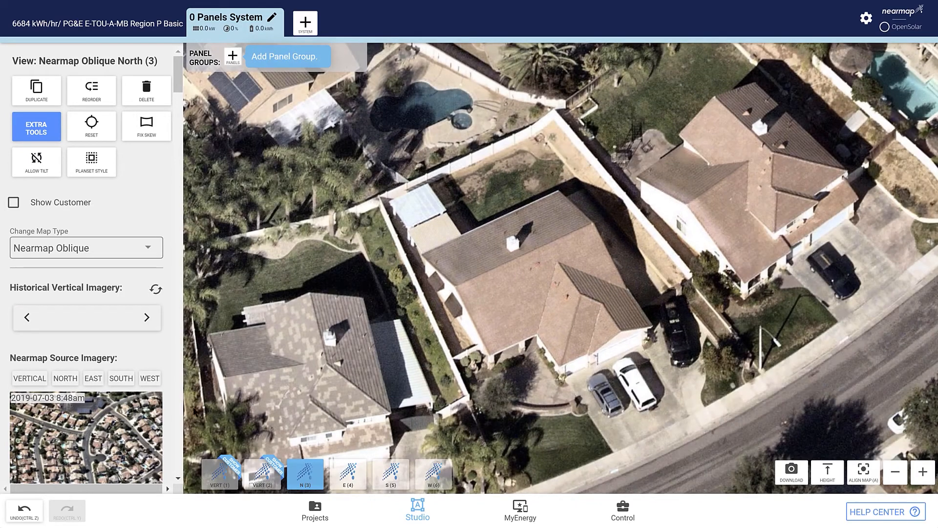
pyautogui.scroll(-6, 116, 349)
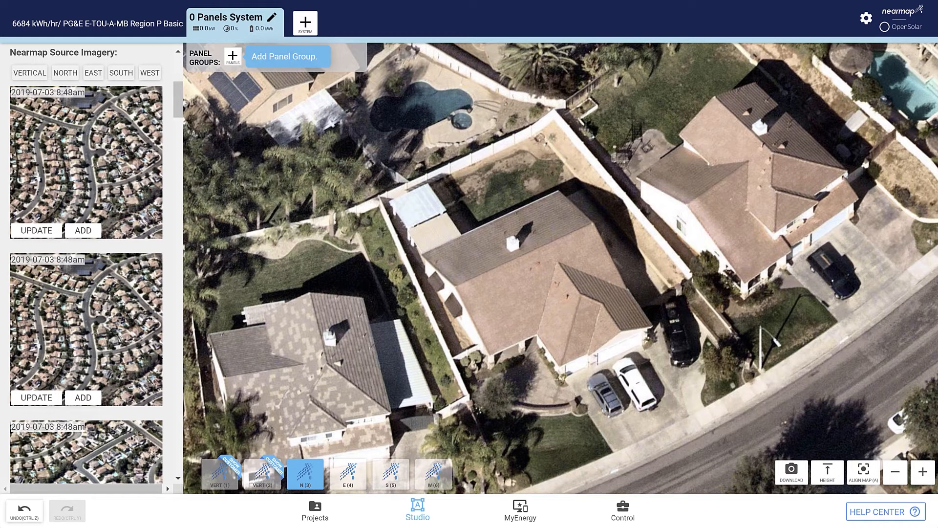
pyautogui.click(65, 74)
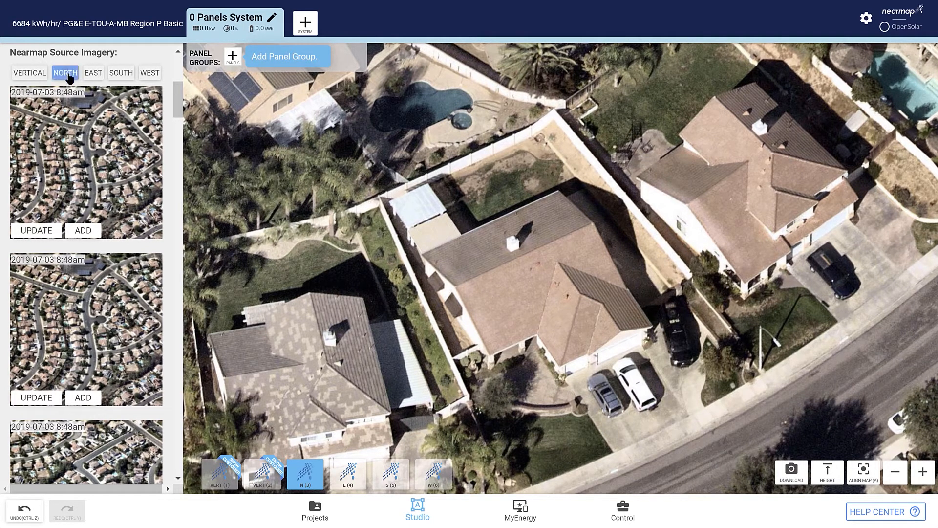
pyautogui.click(36, 231)
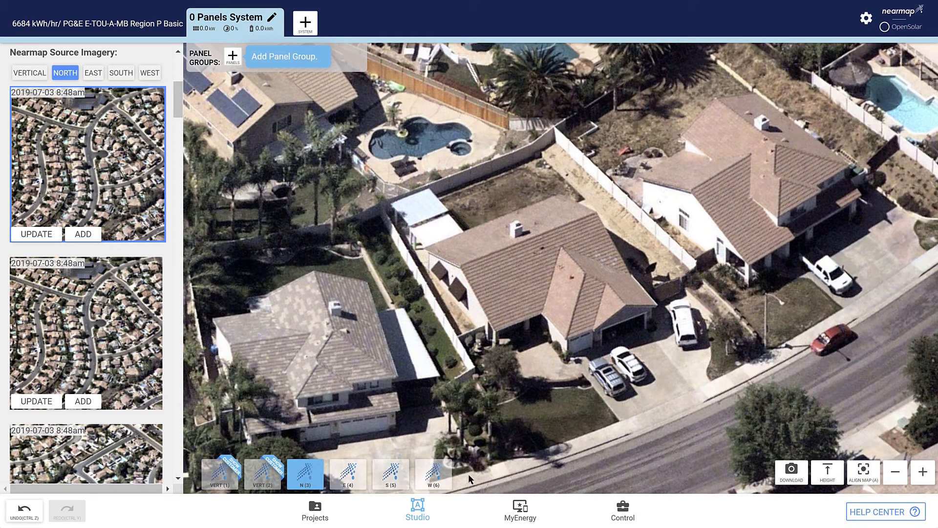
# - Add the same north source image as a separate view, open that view, and delete it again
pyautogui.click(79, 234)
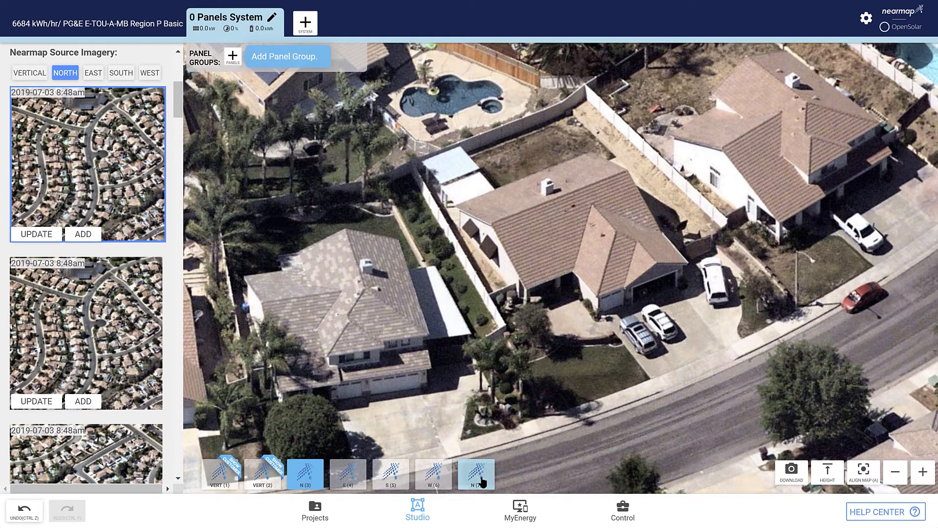
pyautogui.click(483, 481)
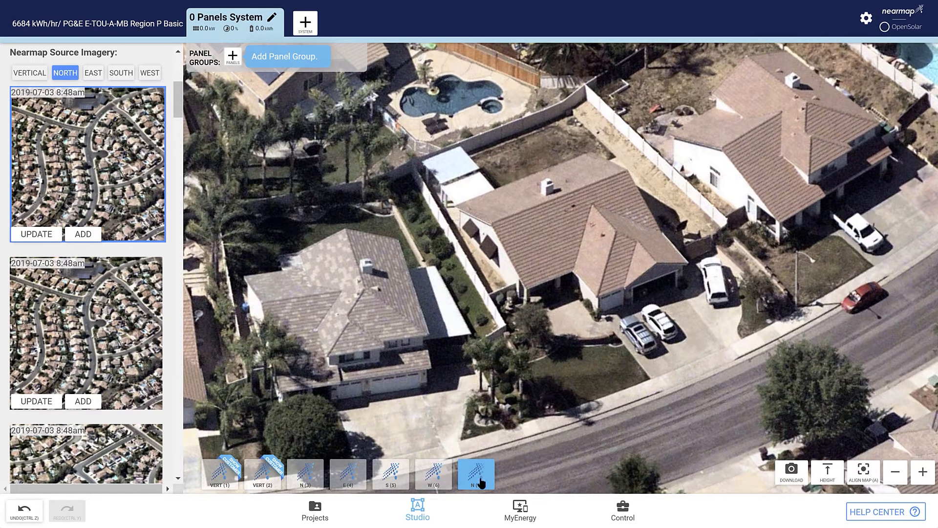
pyautogui.scroll(5, 90, 285)
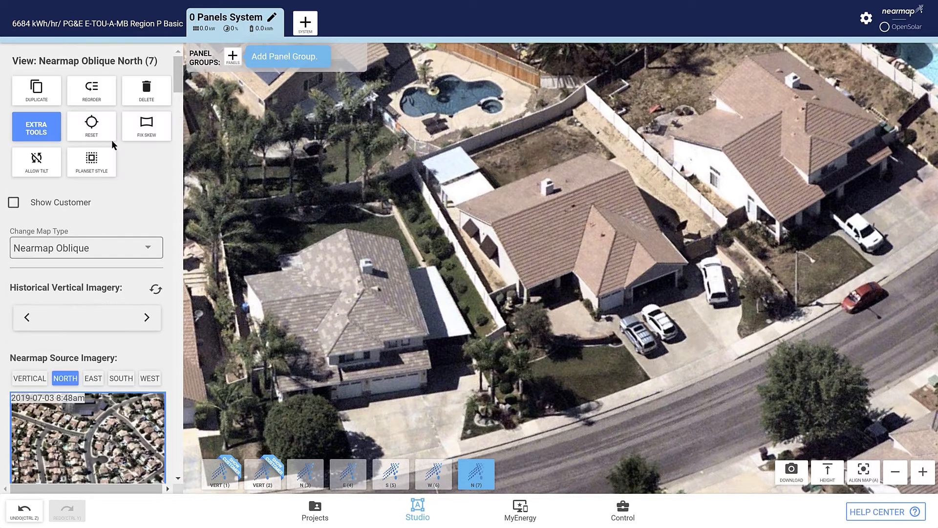
pyautogui.click(146, 92)
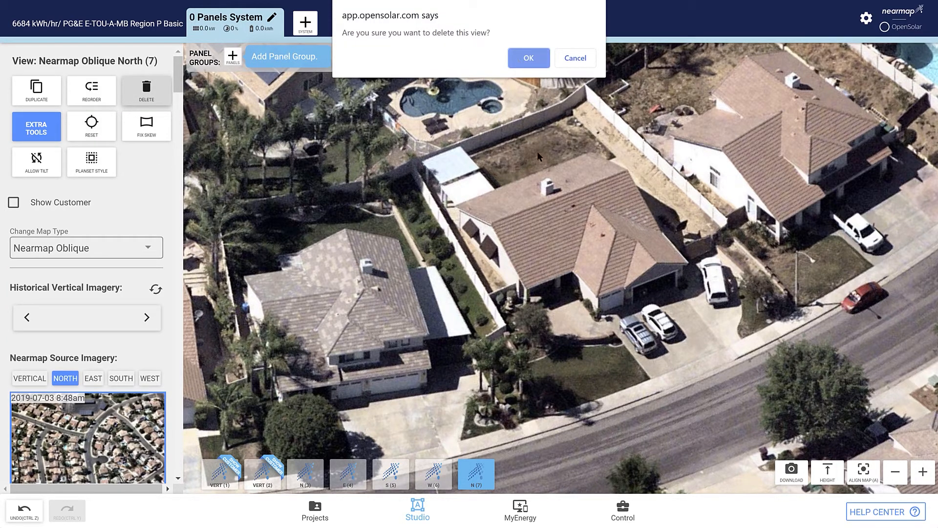
pyautogui.press('Return')
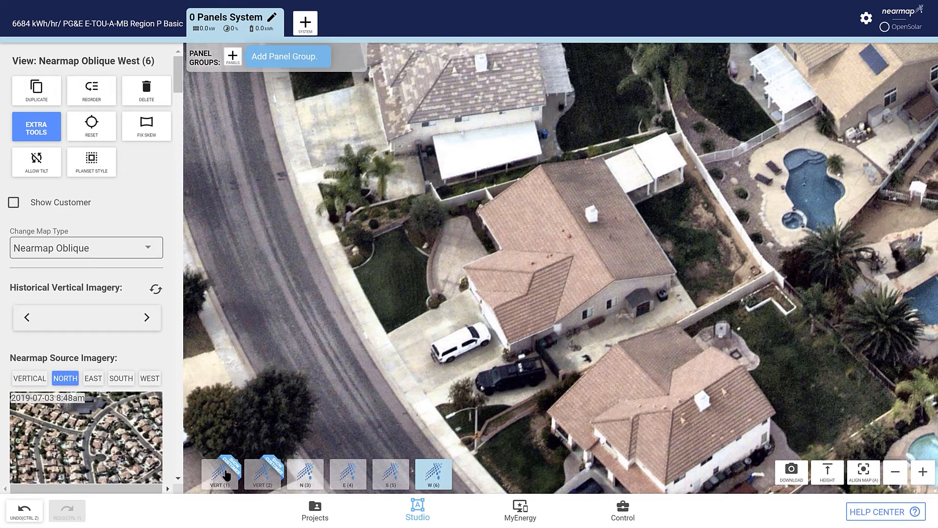
# - Enable Show Customer for the north oblique view
pyautogui.click(304, 478)
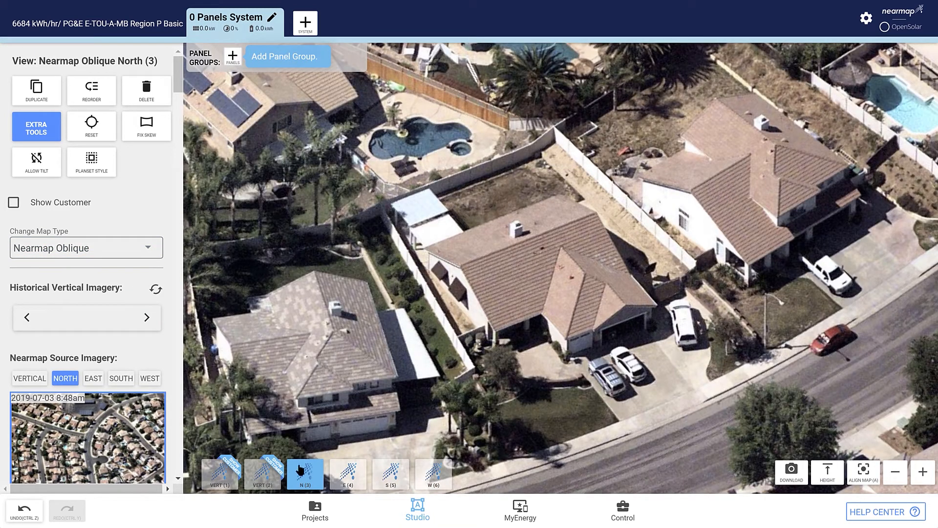
pyautogui.click(13, 202)
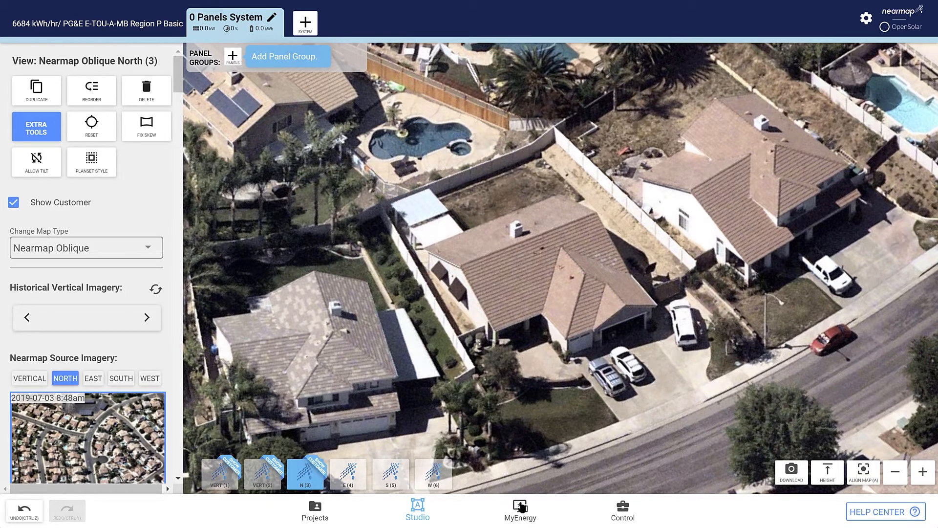
# - Frame the house within the customer crop area in the 2020 vertical, 2014 vertical and north oblique views
pyautogui.click(234, 470)
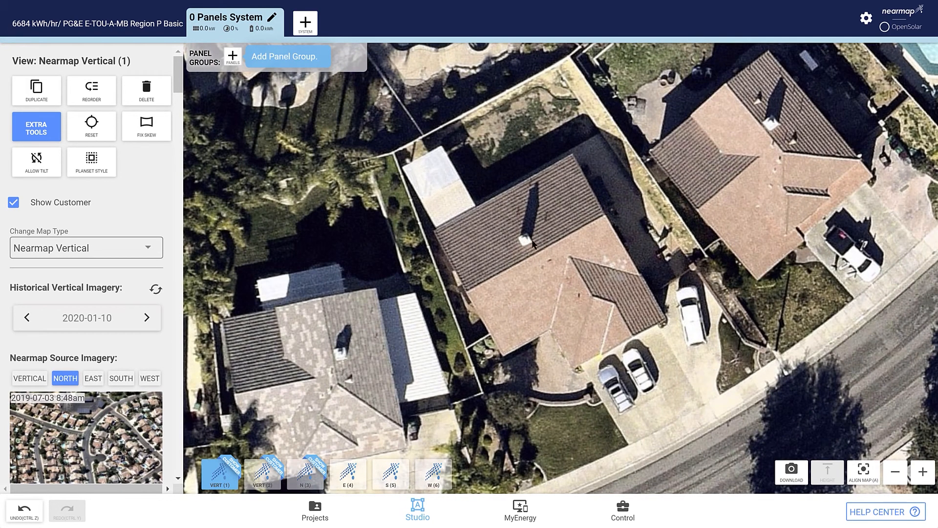
pyautogui.scroll(-1, 543, 257)
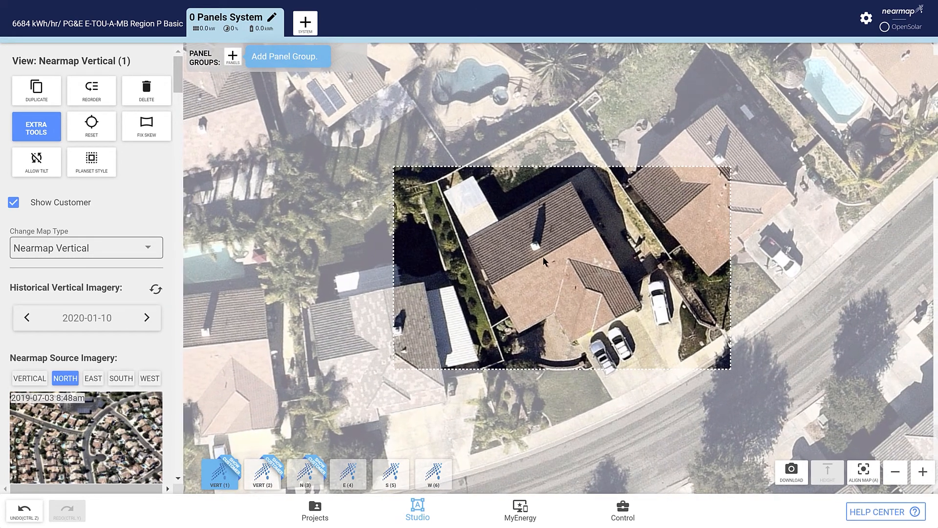
pyautogui.click(539, 266)
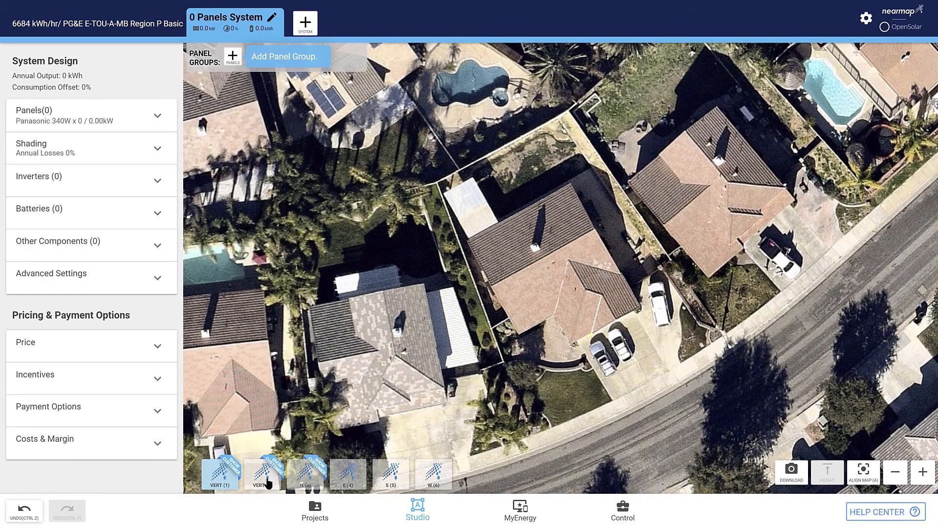
pyautogui.click(260, 474)
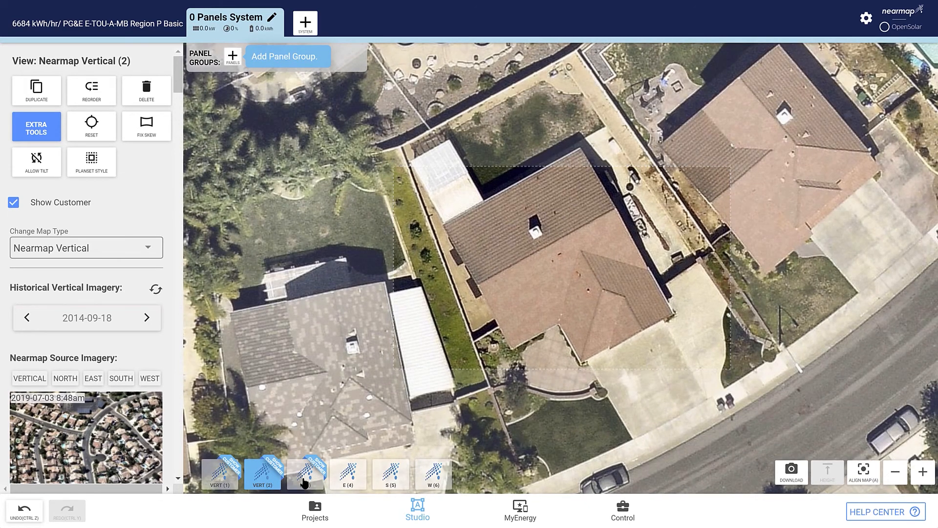
pyautogui.click(312, 478)
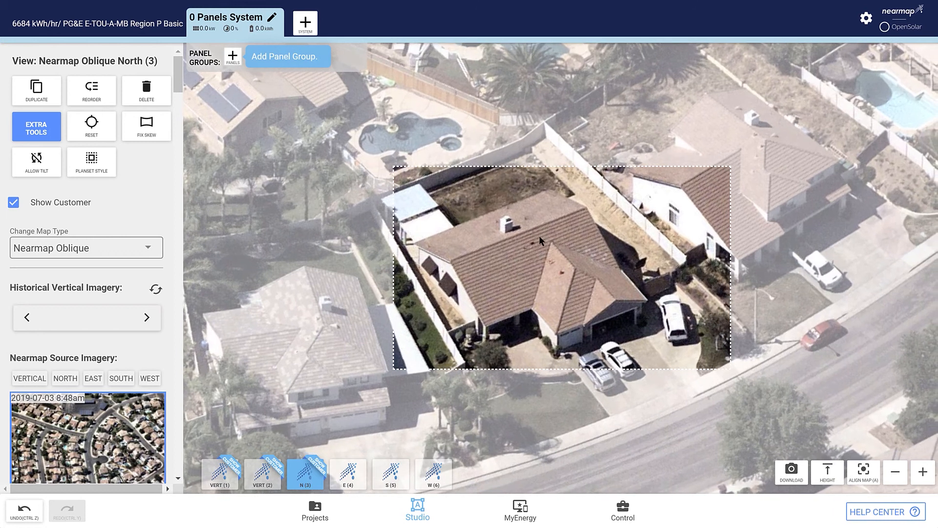
# - Place a group of 12 panels on the house's roof face below the chimney in the 2020 vertical view
pyautogui.click(529, 238)
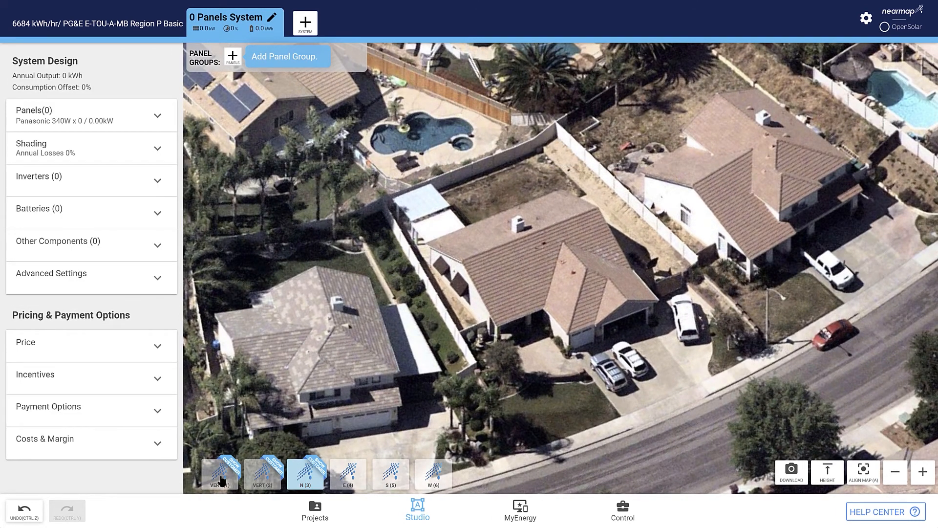
pyautogui.click(220, 475)
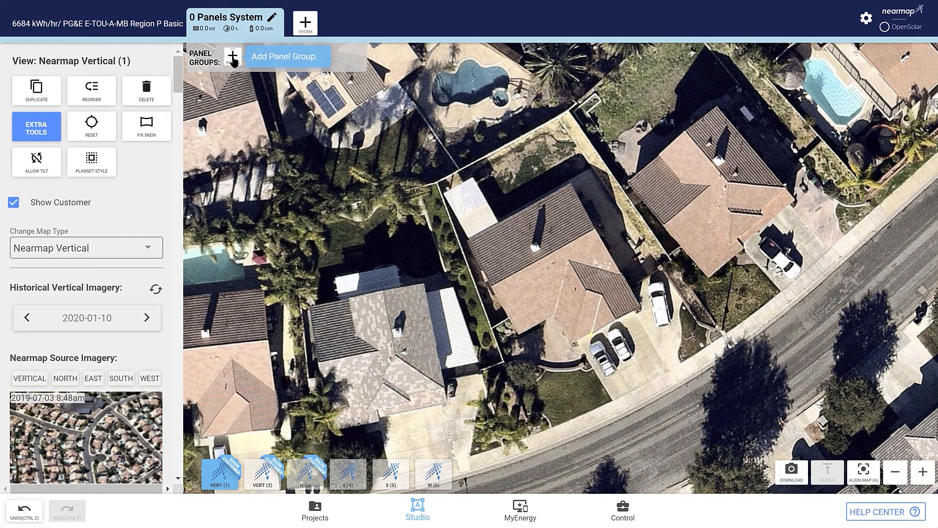
pyautogui.click(233, 56)
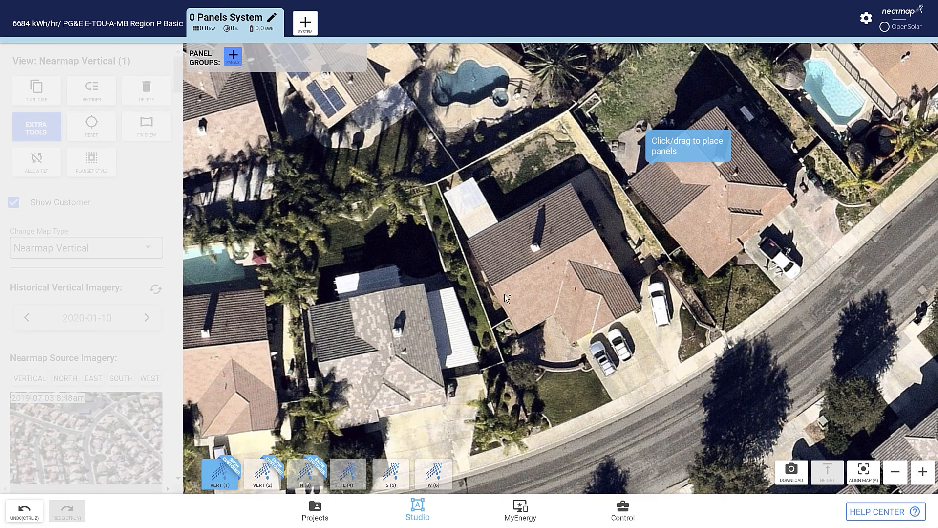
pyautogui.moveTo(536, 280)
pyautogui.mouseDown()
pyautogui.moveTo(509, 294)
pyautogui.moveTo(529, 302)
pyautogui.moveTo(514, 310)
pyautogui.moveTo(521, 315)
pyautogui.mouseUp()
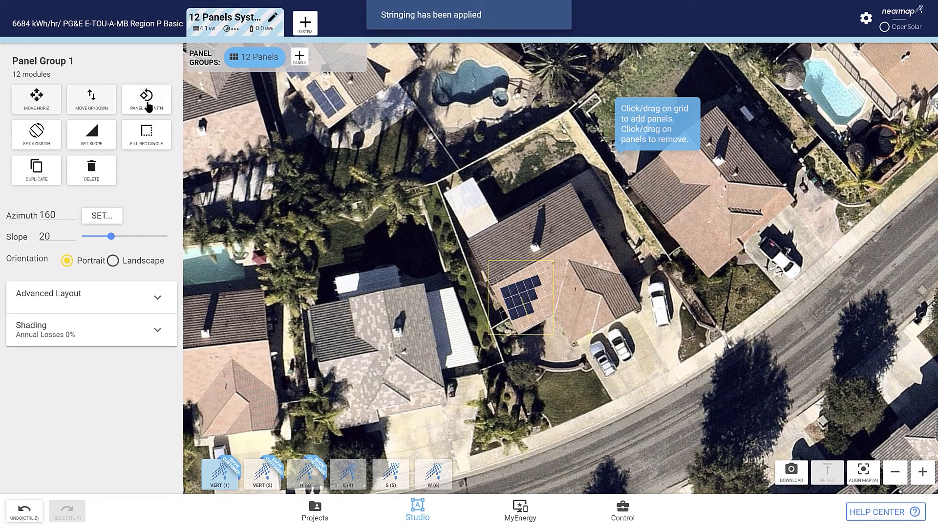
# - Set the panel group's azimuth to 149 and shift the group horizontally to fit the roof face below the chimney
pyautogui.click(147, 97)
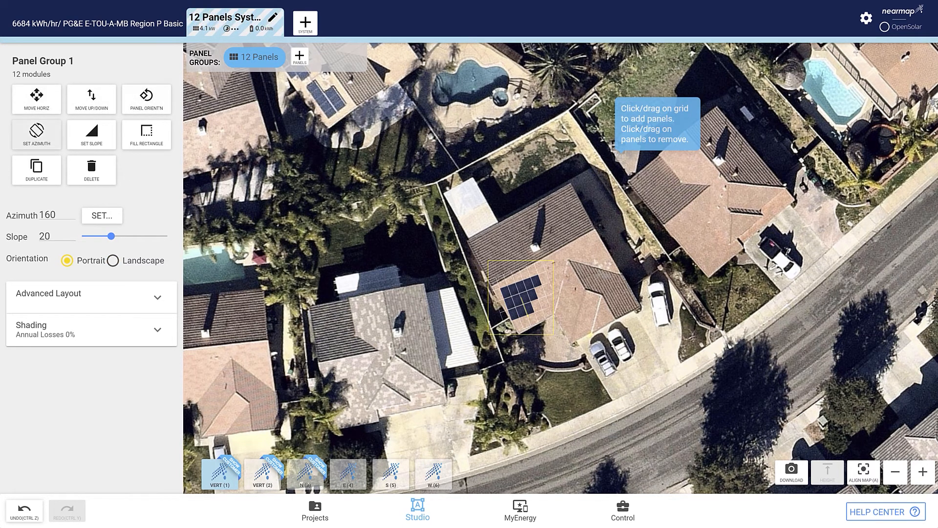
pyautogui.click(37, 133)
pyautogui.click(311, 438)
pyautogui.click(311, 439)
pyautogui.click(311, 438)
pyautogui.click(274, 442)
pyautogui.click(274, 441)
pyautogui.click(274, 441)
pyautogui.click(274, 441)
pyautogui.click(275, 441)
pyautogui.click(275, 441)
pyautogui.click(276, 442)
pyautogui.click(276, 443)
pyautogui.click(276, 442)
pyautogui.click(276, 442)
pyautogui.click(276, 443)
pyautogui.click(276, 442)
pyautogui.click(277, 442)
pyautogui.click(281, 439)
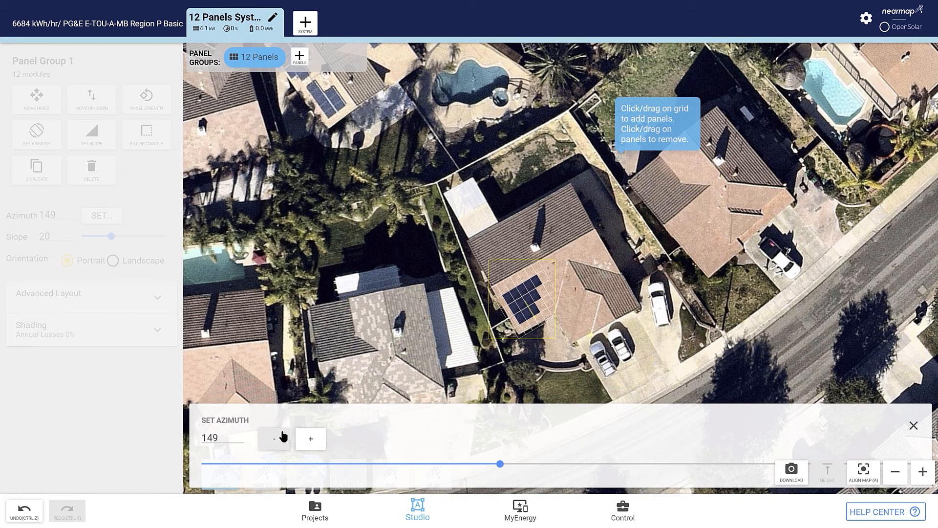
pyautogui.click(914, 427)
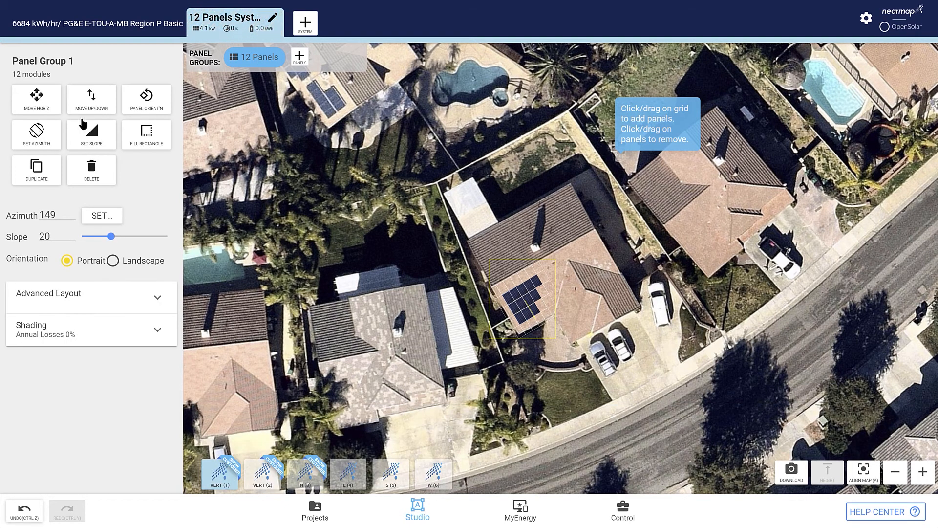
pyautogui.moveTo(547, 280); pyautogui.dragTo(547, 279)
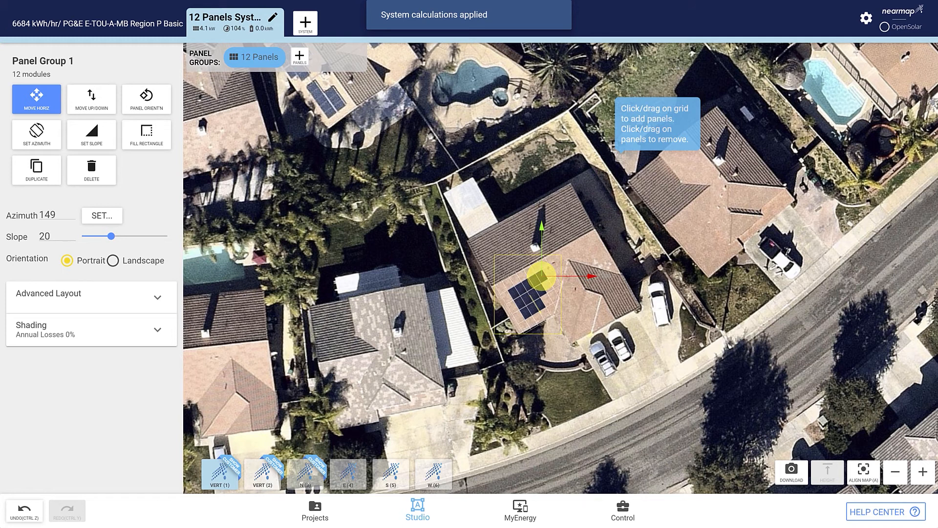
# - Save the design and page through the roof imagery in the customer's MyEnergy proposal
pyautogui.click(515, 519)
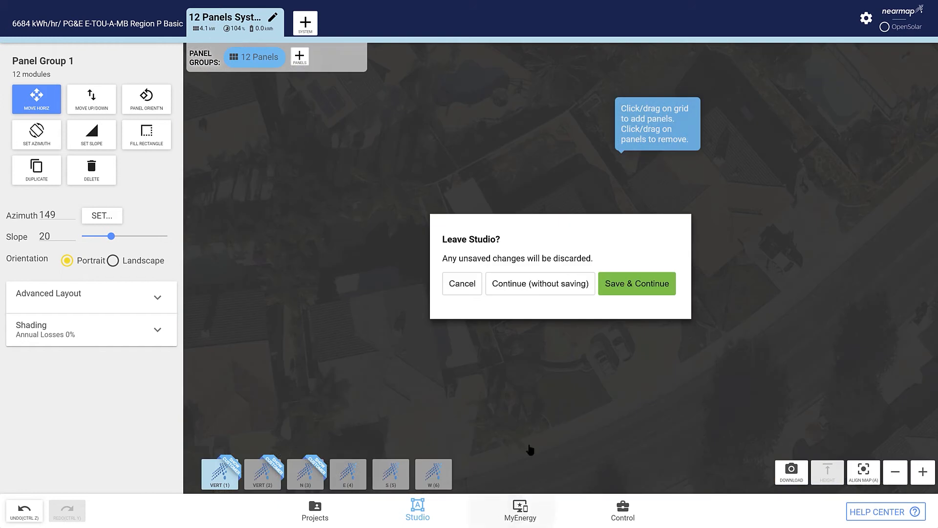
pyautogui.click(630, 286)
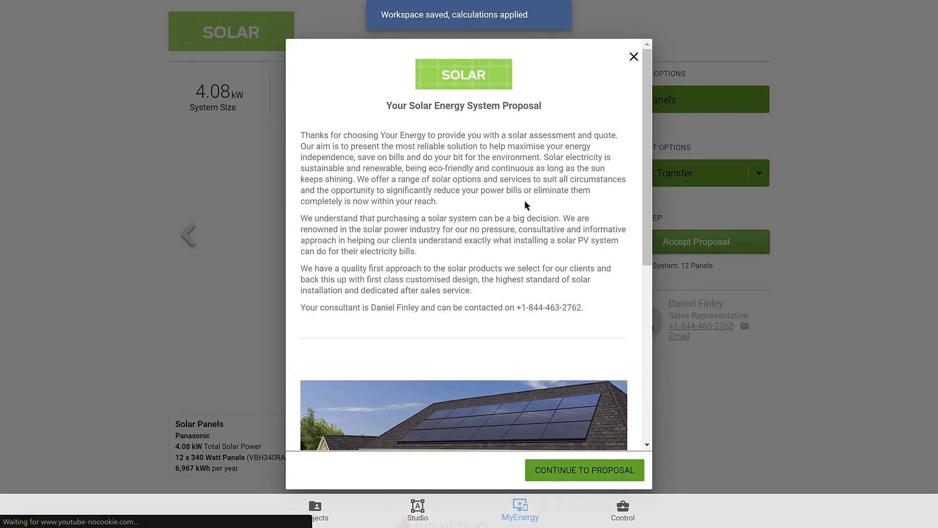
pyautogui.click(565, 474)
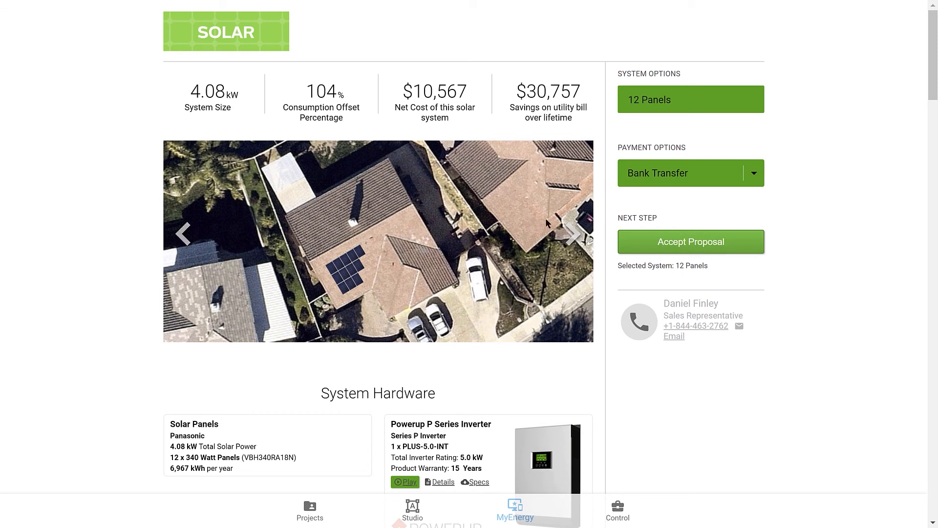
pyautogui.click(573, 235)
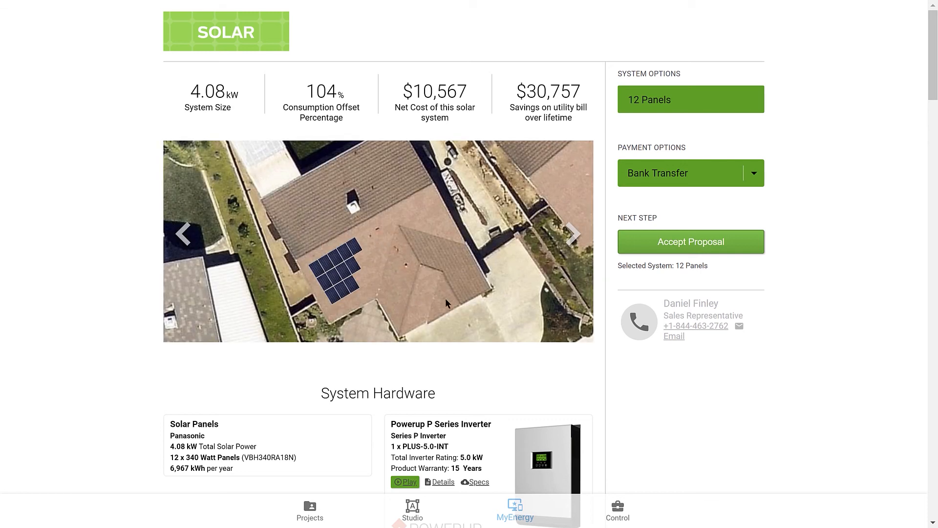
pyautogui.click(571, 240)
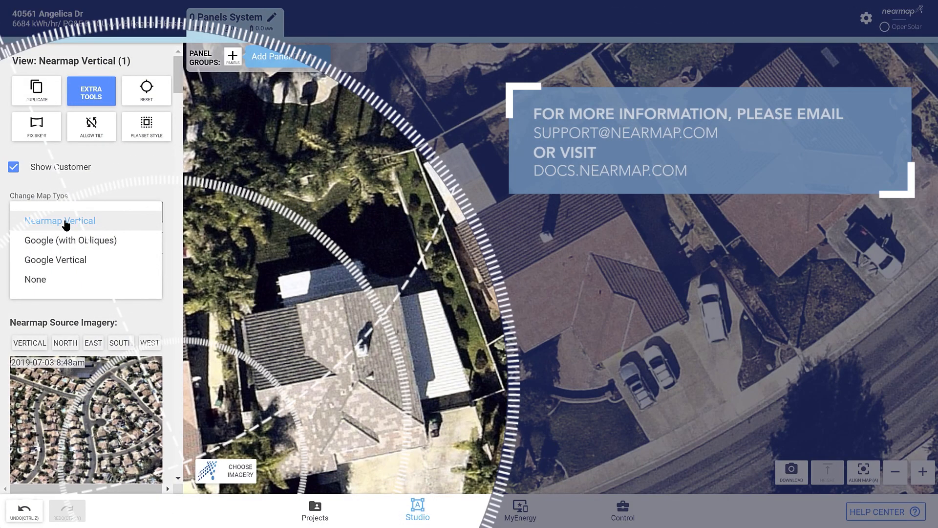
pyautogui.click(108, 220)
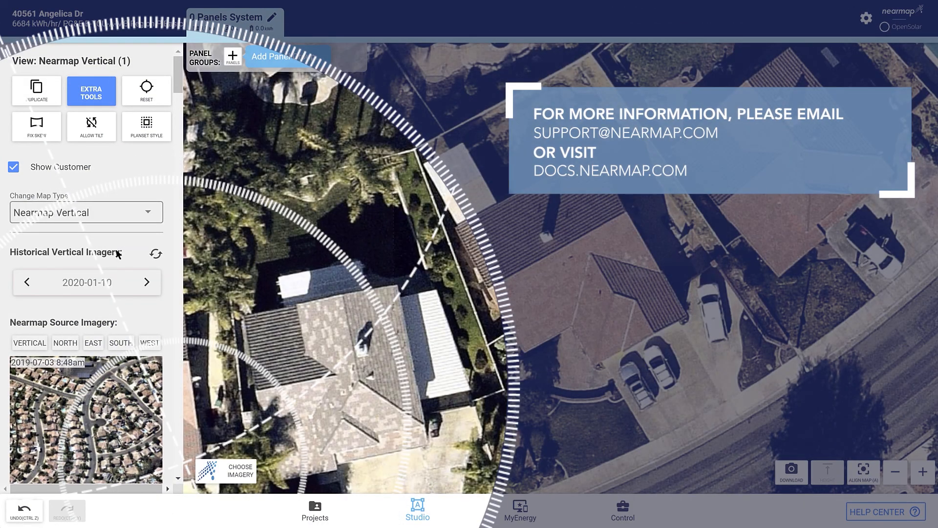